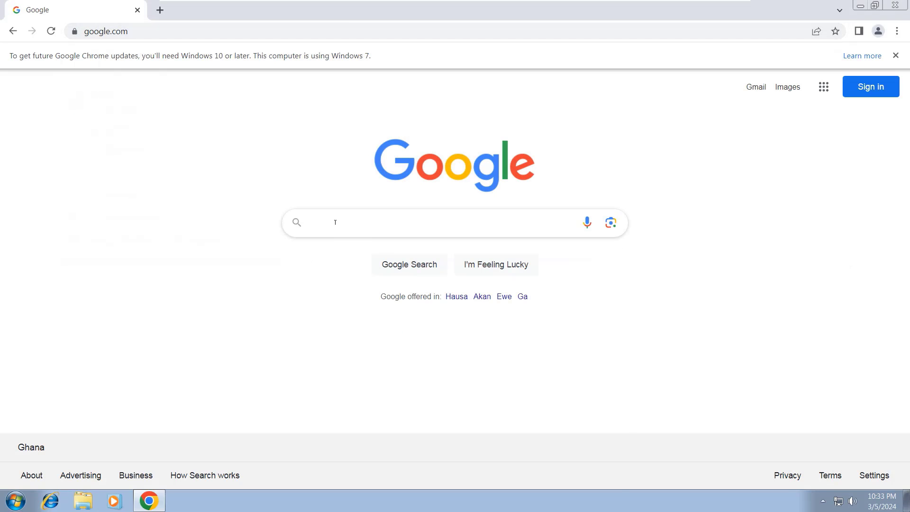
- Search Google for 'download windows 10 iso' and open Microsoft's Download Windows 10 page
text(download windows 10 iso)
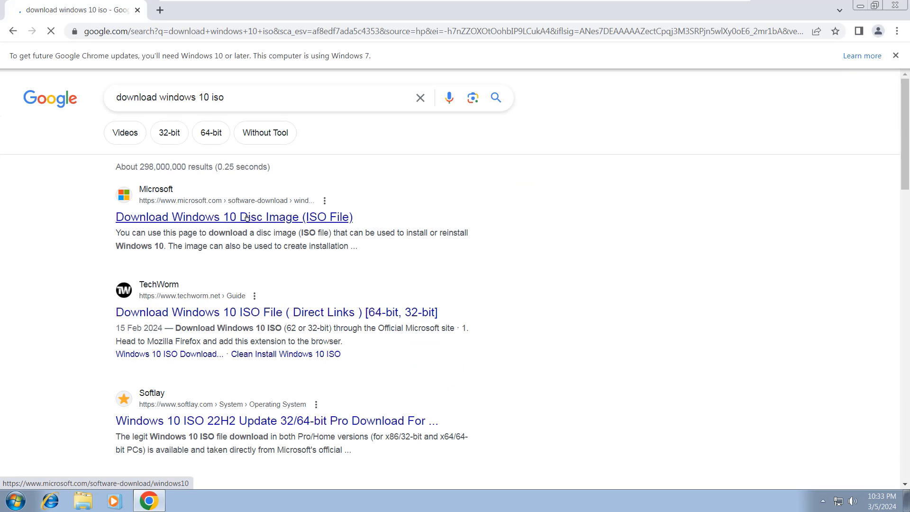
click(247, 217)
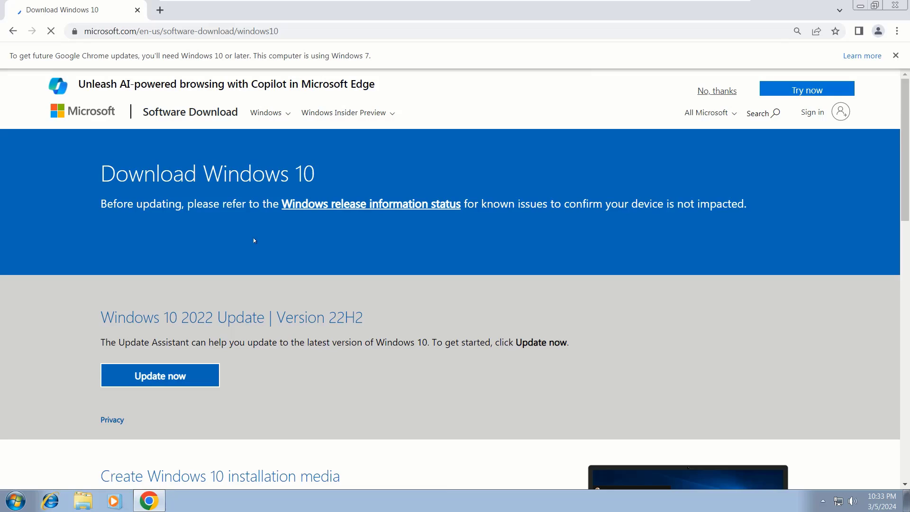
scroll(519, 279, down, 12)
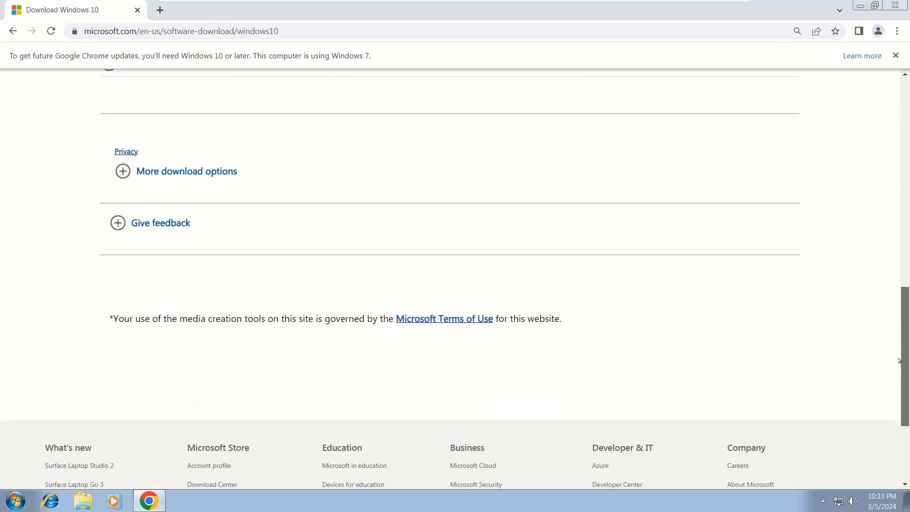
scroll(519, 279, up, 7)
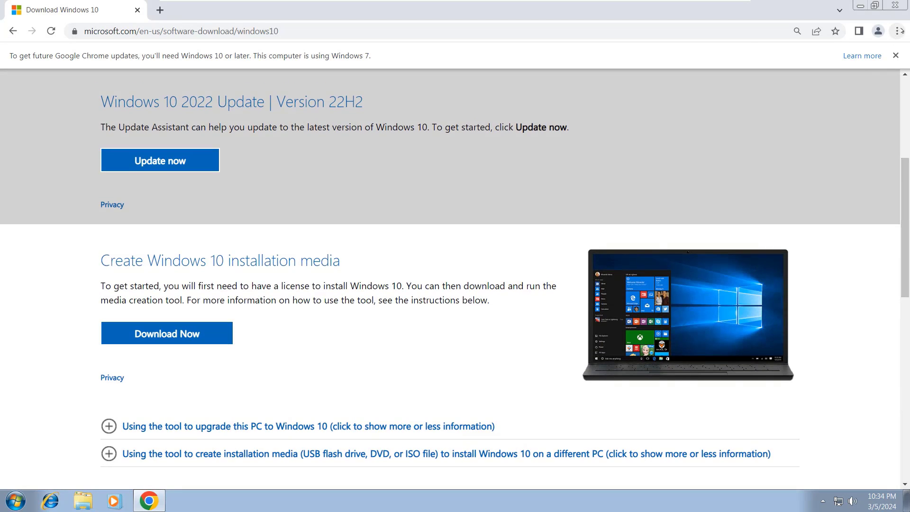
- Open Chrome's Developer tools on the Microsoft download page
click(898, 32)
mouse_move(837, 200)
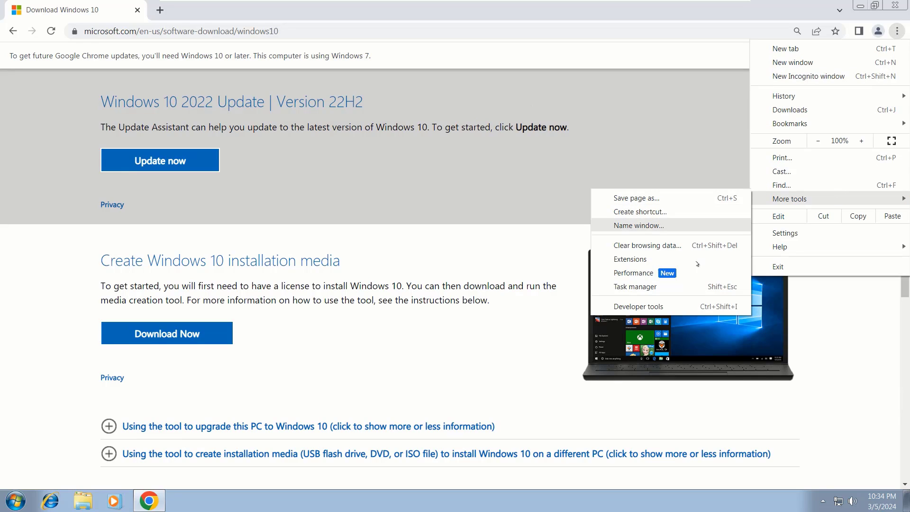
click(672, 306)
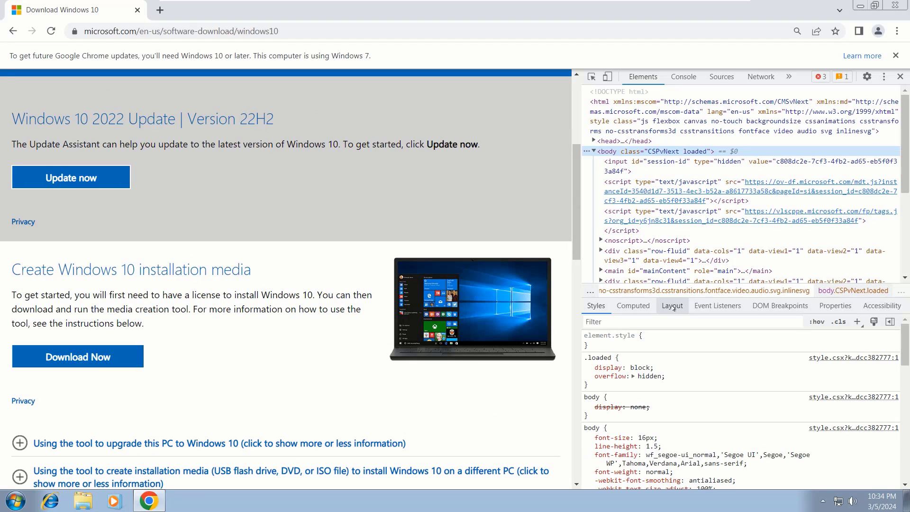
- In Network conditions, replace the default user agent with Chrome — Chrome OS
click(885, 77)
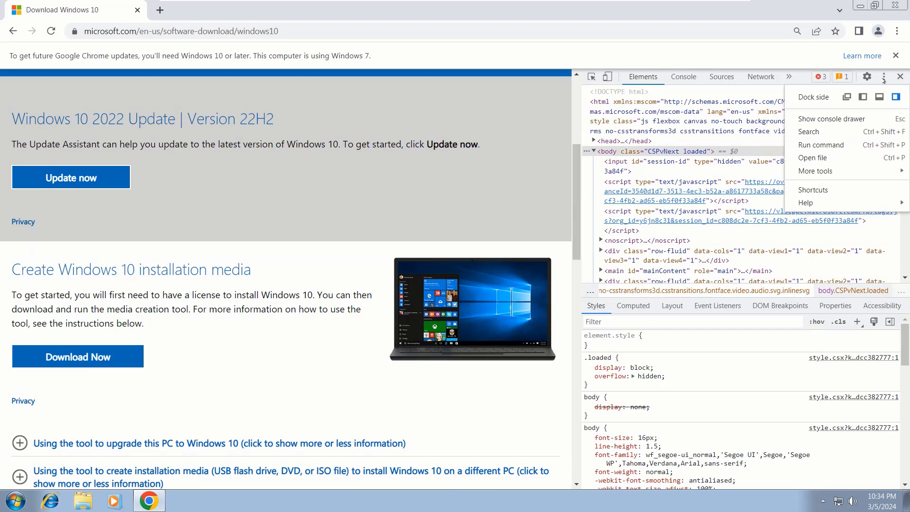
mouse_move(840, 170)
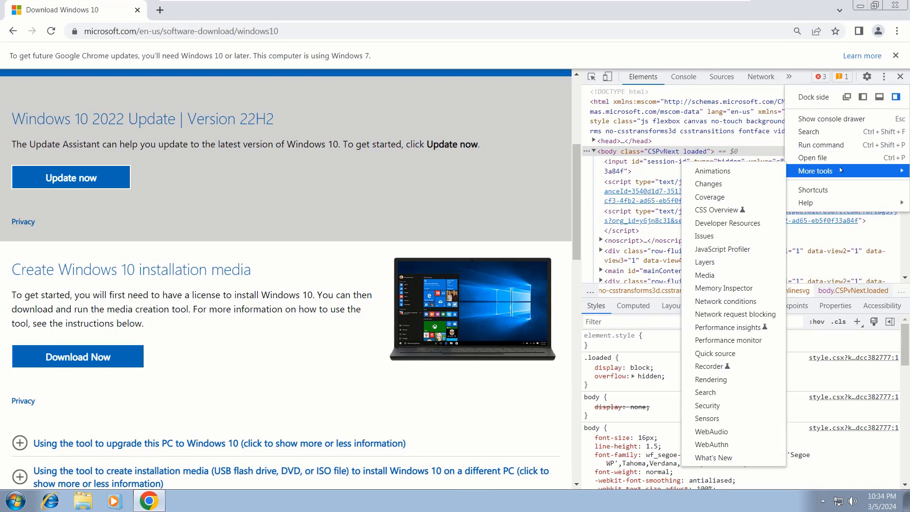
click(723, 301)
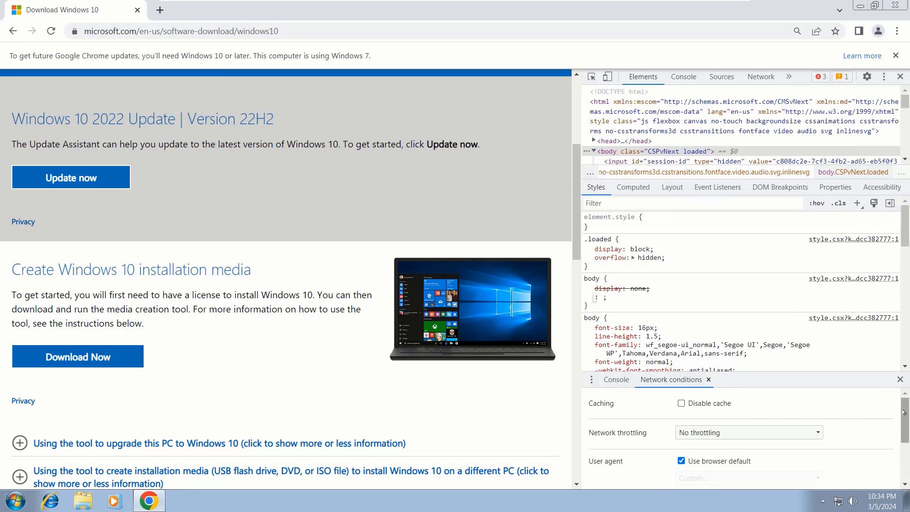
scroll(904, 413, down, 3)
scroll(771, 445, up, 2)
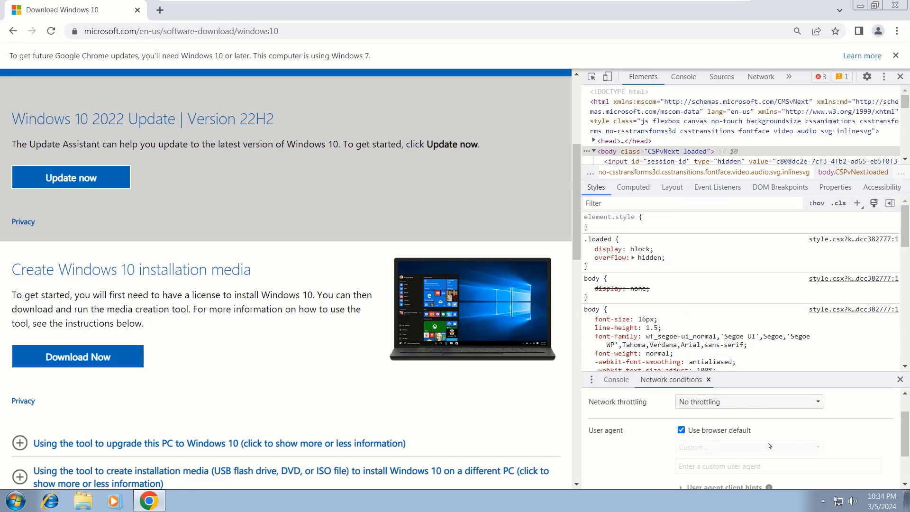
click(681, 430)
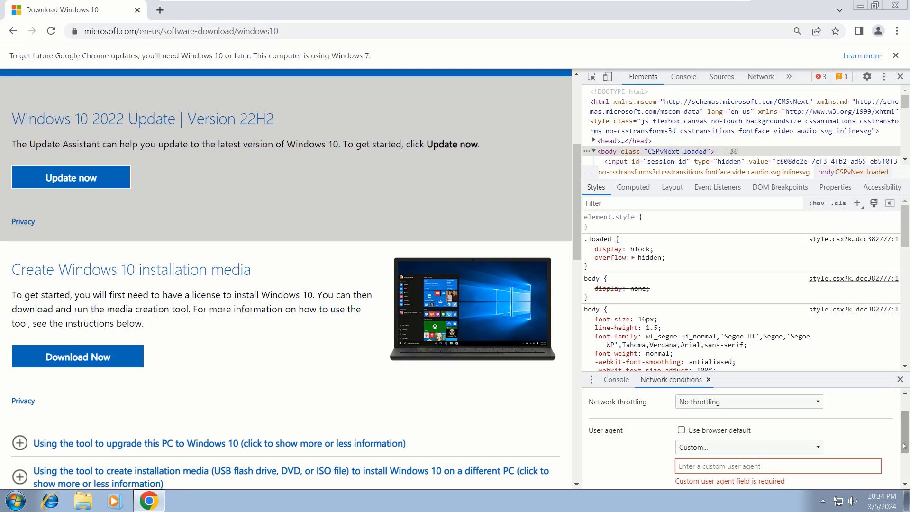
scroll(904, 446, down, 1)
scroll(905, 446, down, 1)
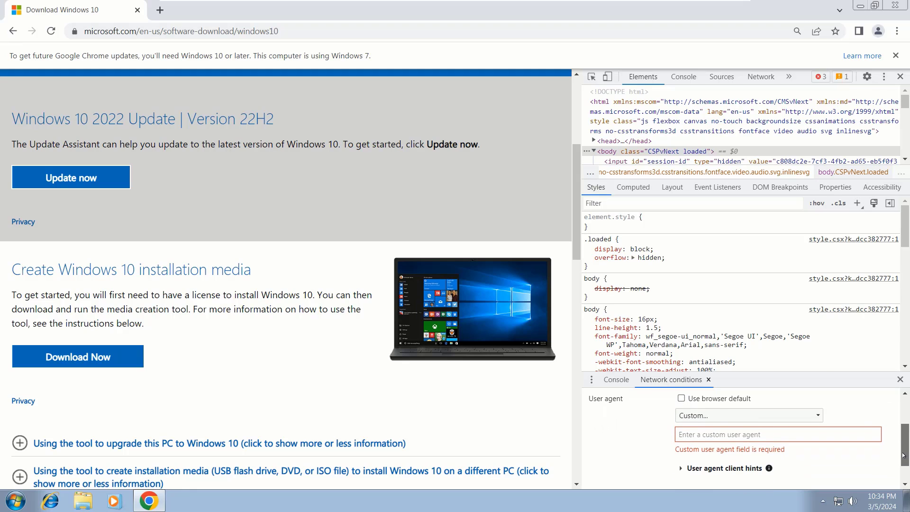
click(819, 418)
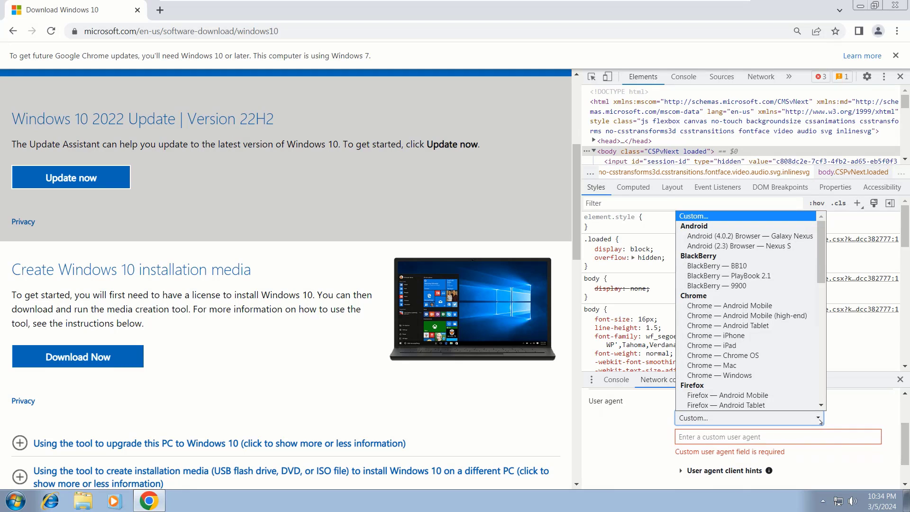
click(730, 359)
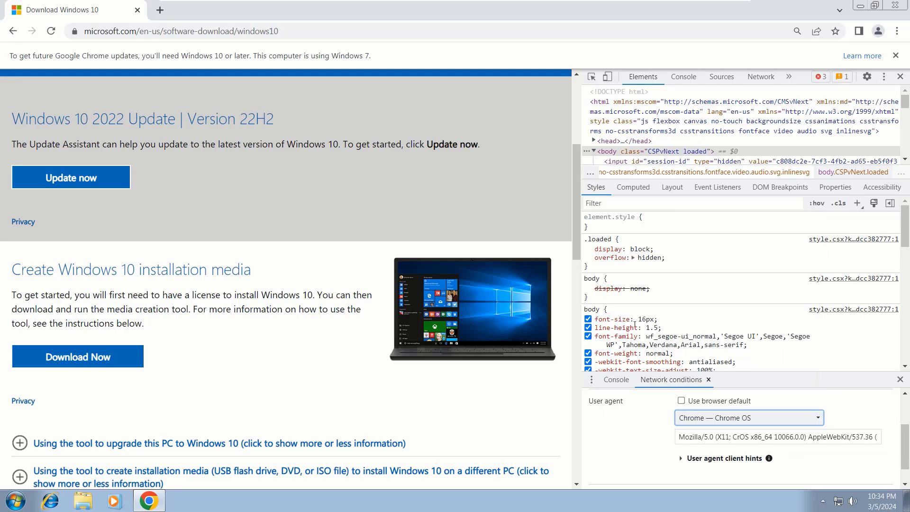
click(151, 101)
- Reload the page under the new user agent and close DevTools
right_click(219, 182)
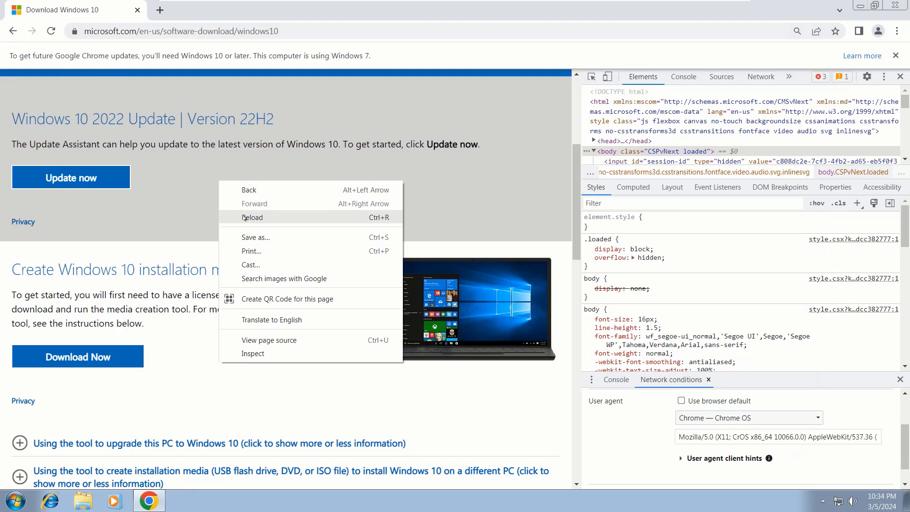
click(246, 218)
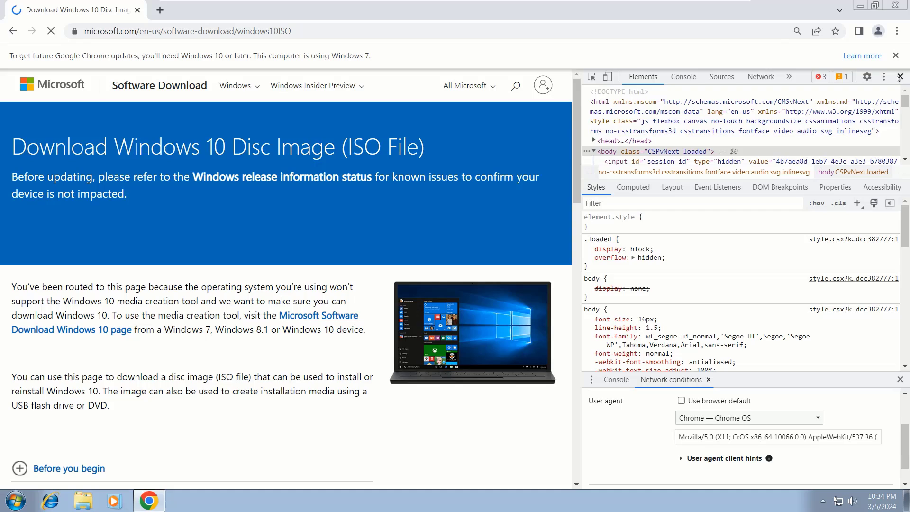
click(901, 76)
- Select Windows 10 (multi-edition ISO) in the edition dropdown
scroll(899, 184, down, 3)
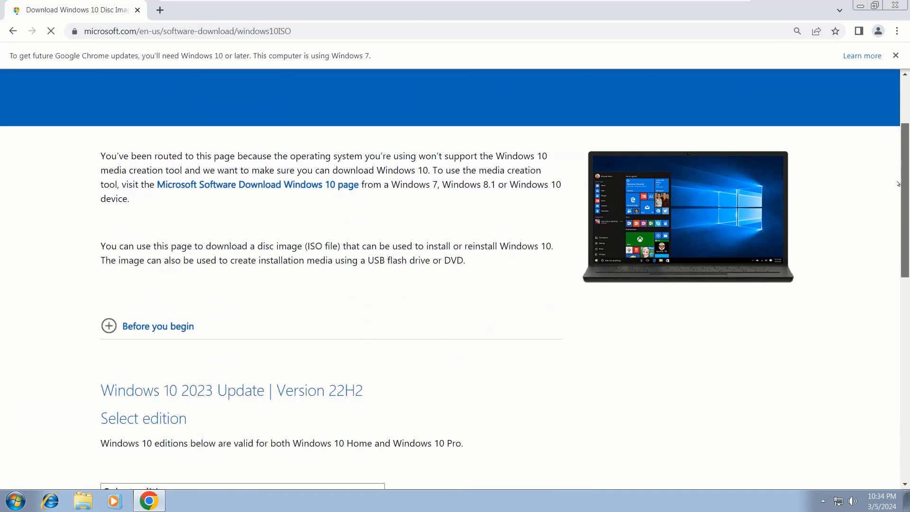
scroll(898, 184, down, 3)
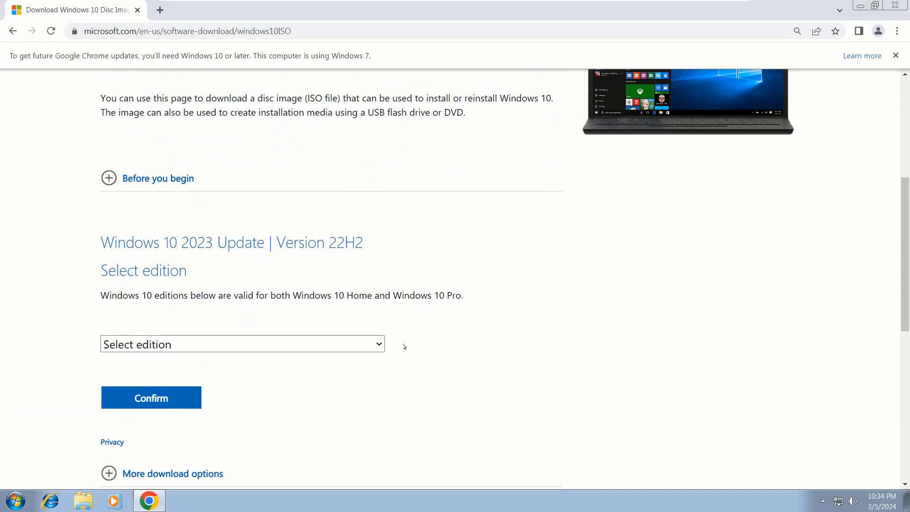
click(365, 344)
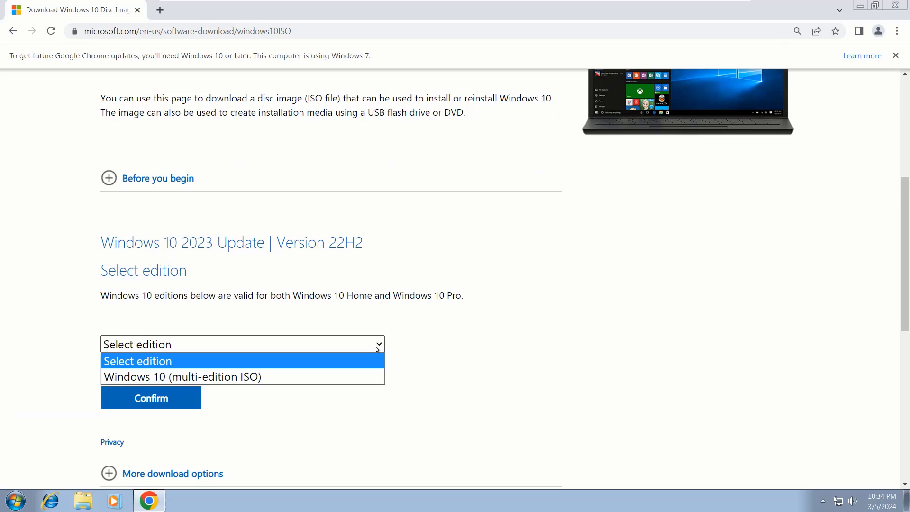
click(263, 377)
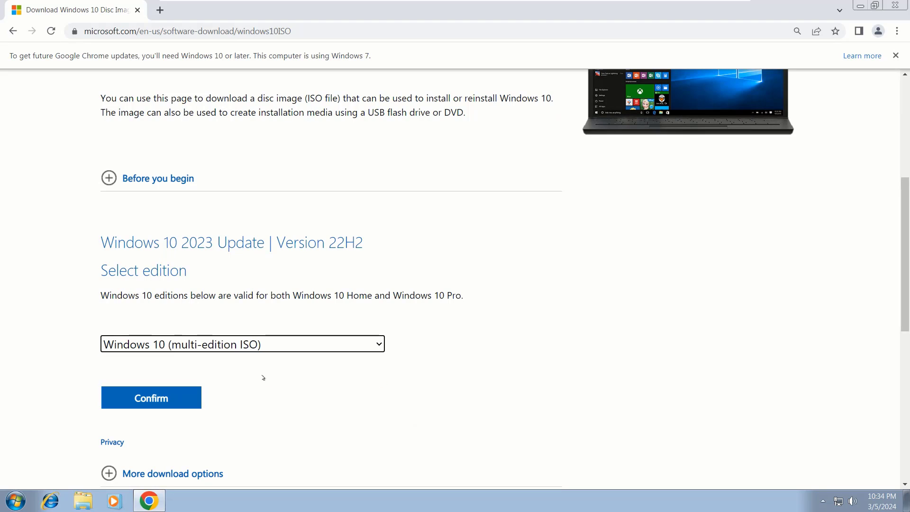
- Confirm the edition, then choose and confirm English (United States) as the language
click(151, 399)
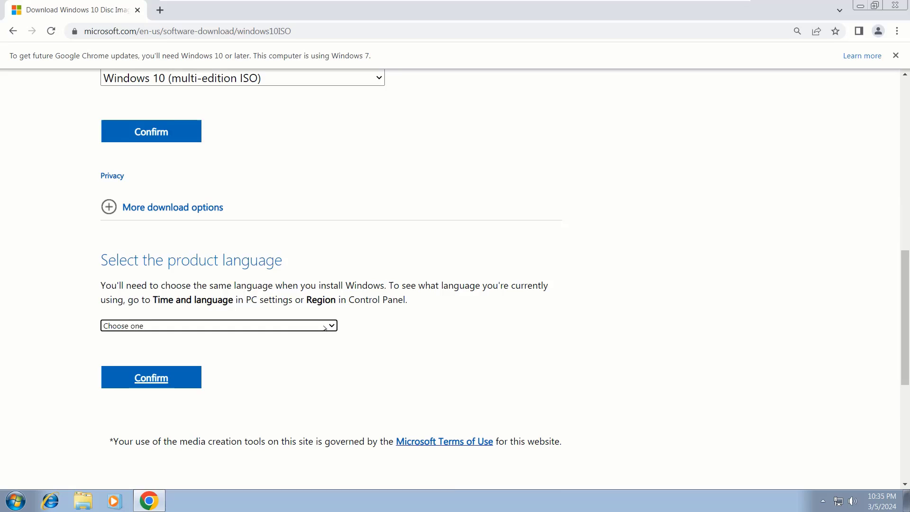
click(300, 326)
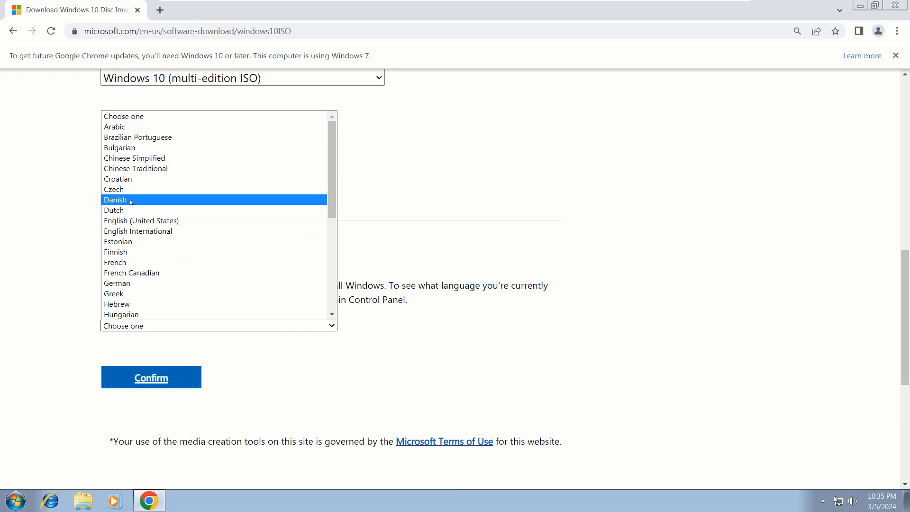
click(131, 220)
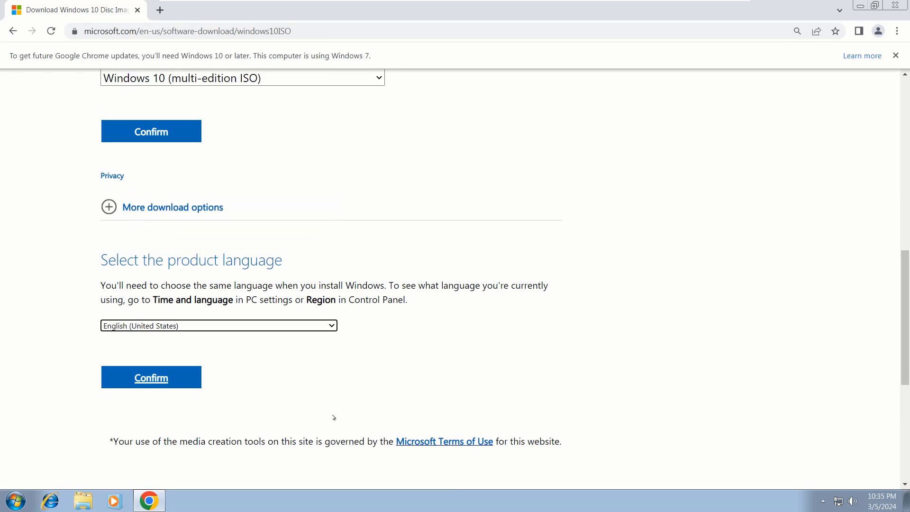
click(176, 382)
- Start the 64-bit Windows 10 ISO download, then cancel it
click(152, 221)
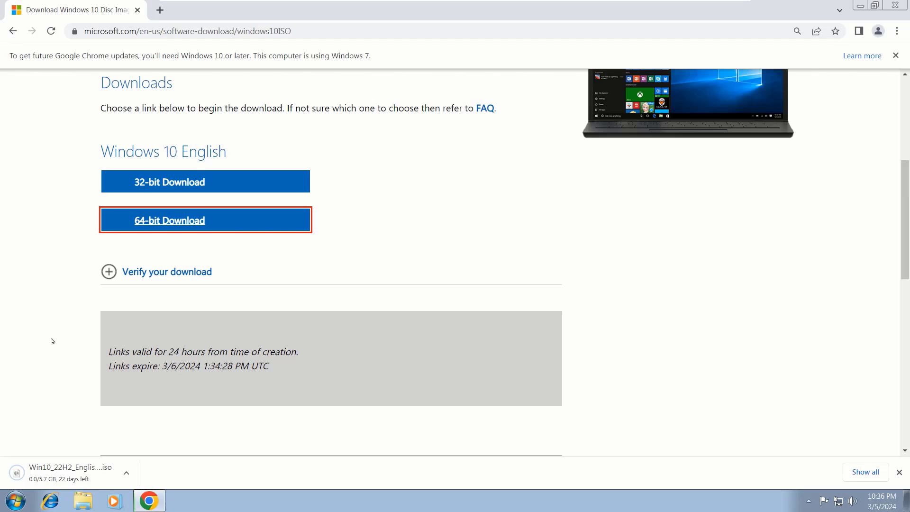
click(126, 473)
click(142, 432)
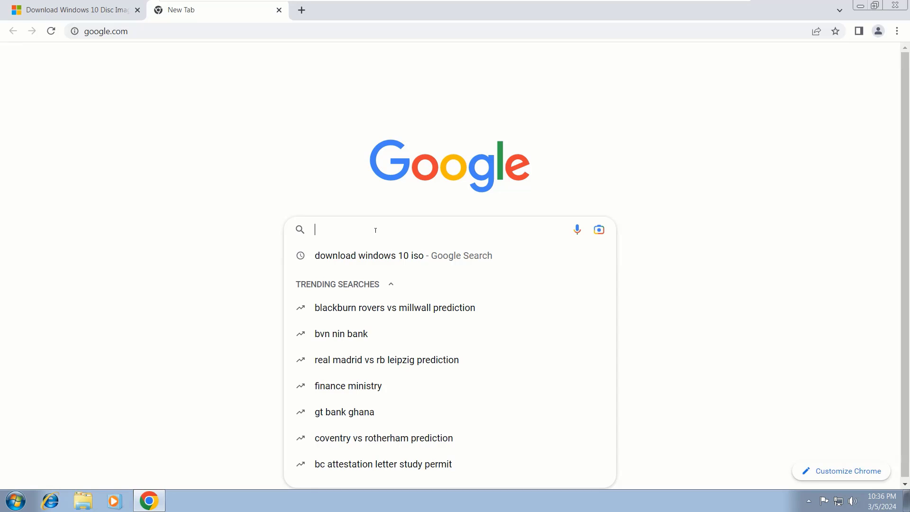
- Search Google for 'wincdemu' and open the official WinCDEmu download page
text(wincdemu)
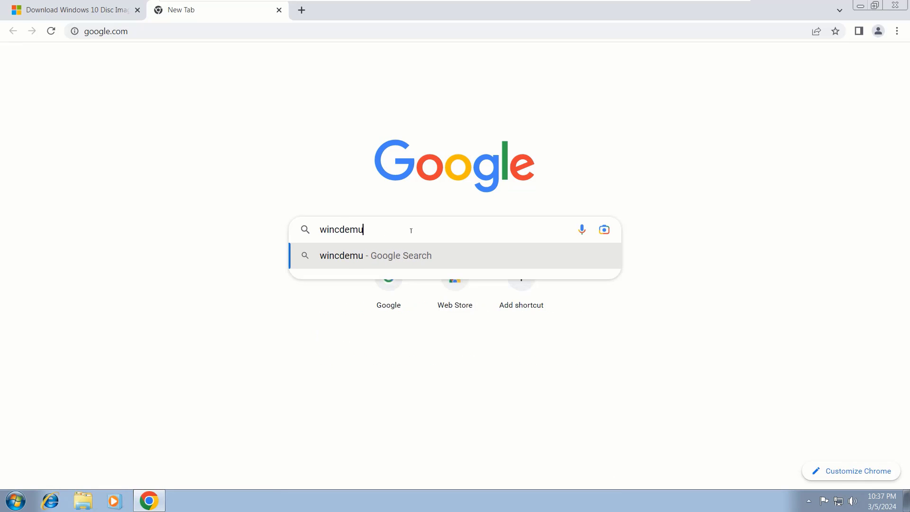
key(Return)
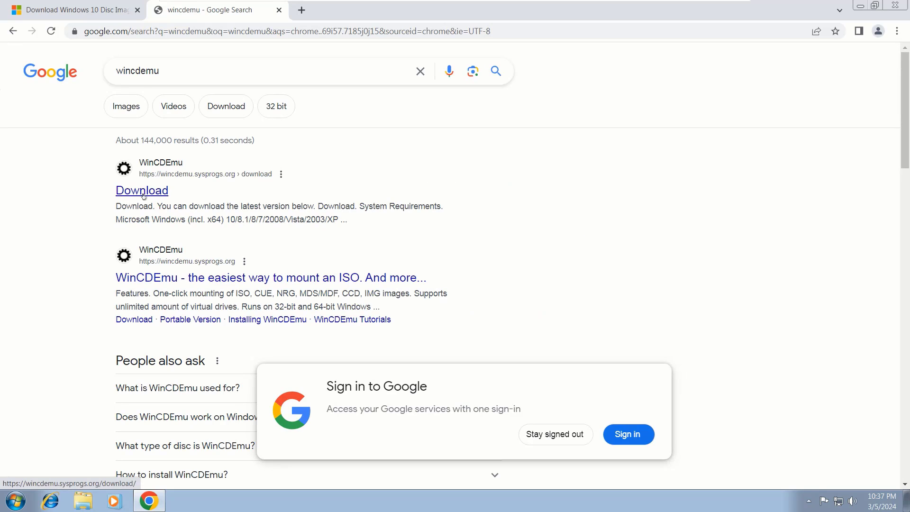
click(129, 194)
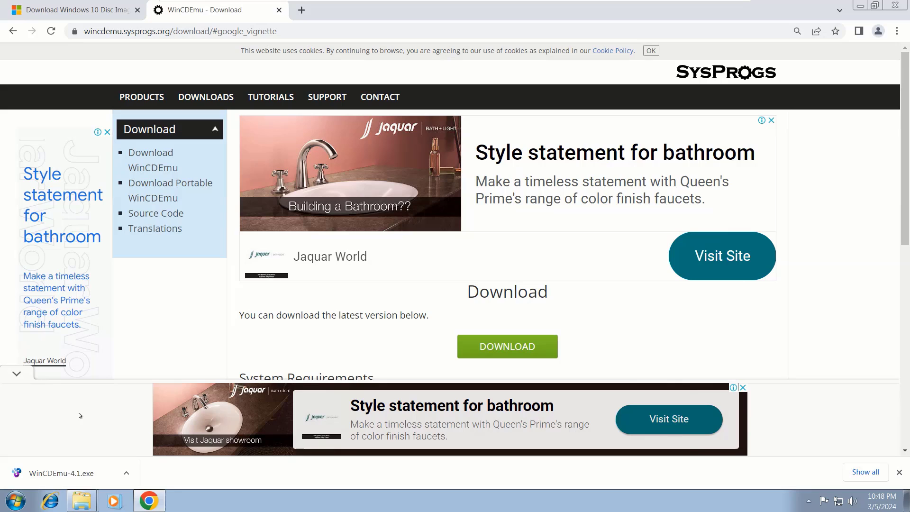
- Show WinCDEmu-4.1 in its folder and run it as administrator
right_click(67, 476)
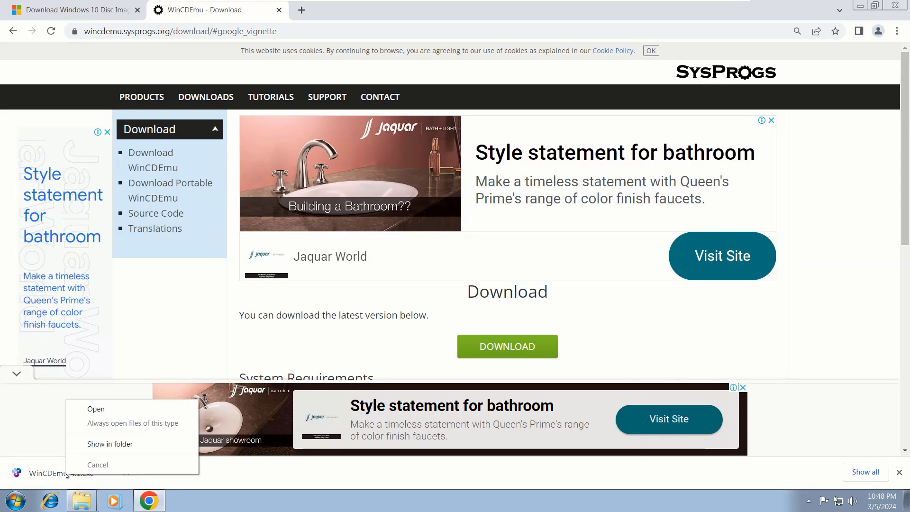
click(100, 444)
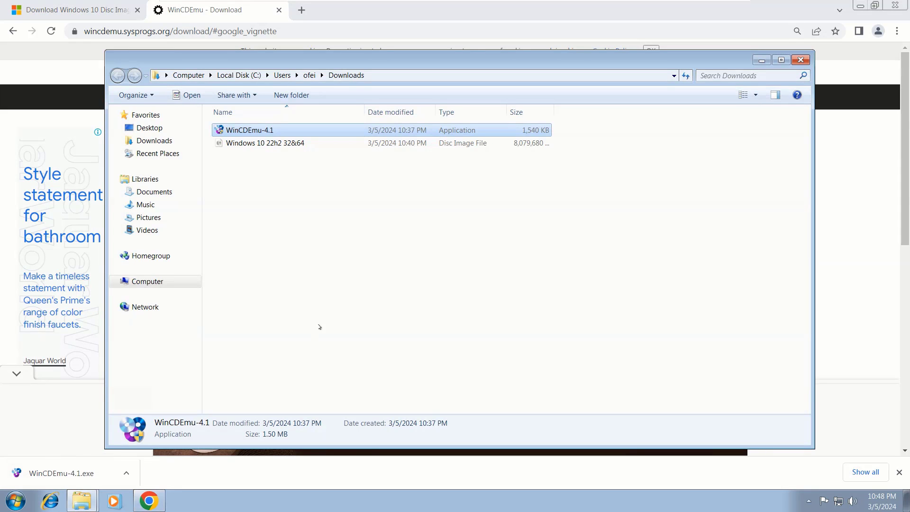
right_click(262, 131)
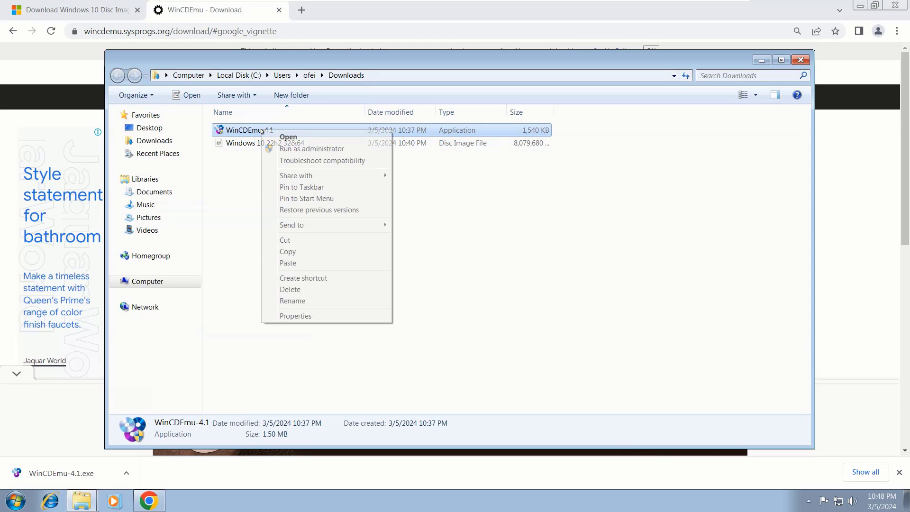
click(305, 149)
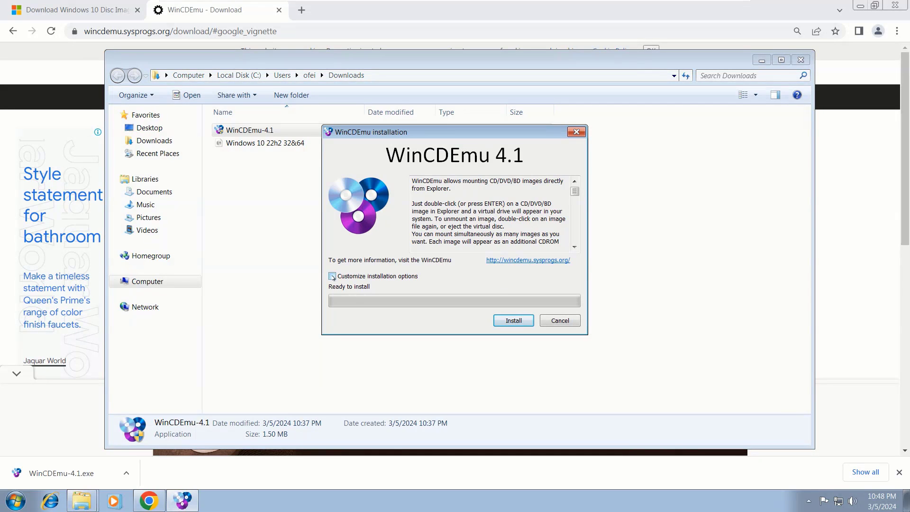
- Install WinCDEmu with customized options, allow the Sysprogs storage driver, and close the installer
click(332, 276)
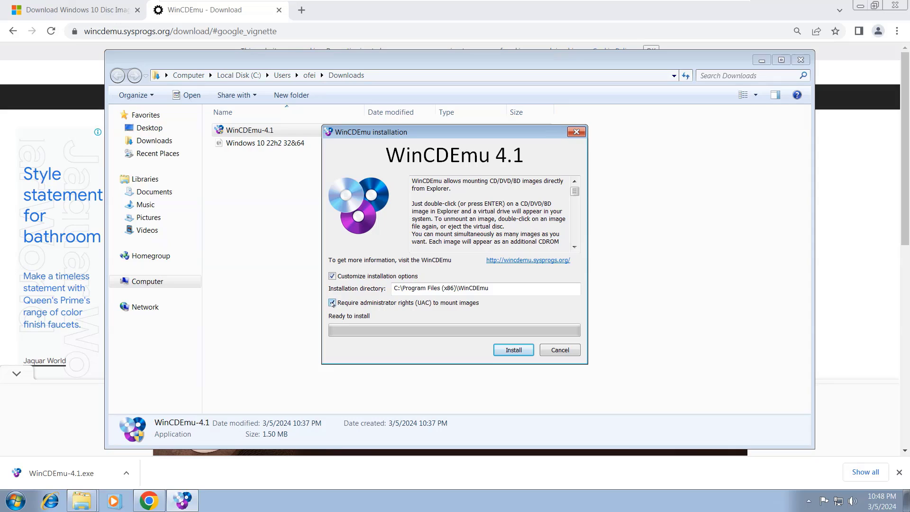
click(513, 350)
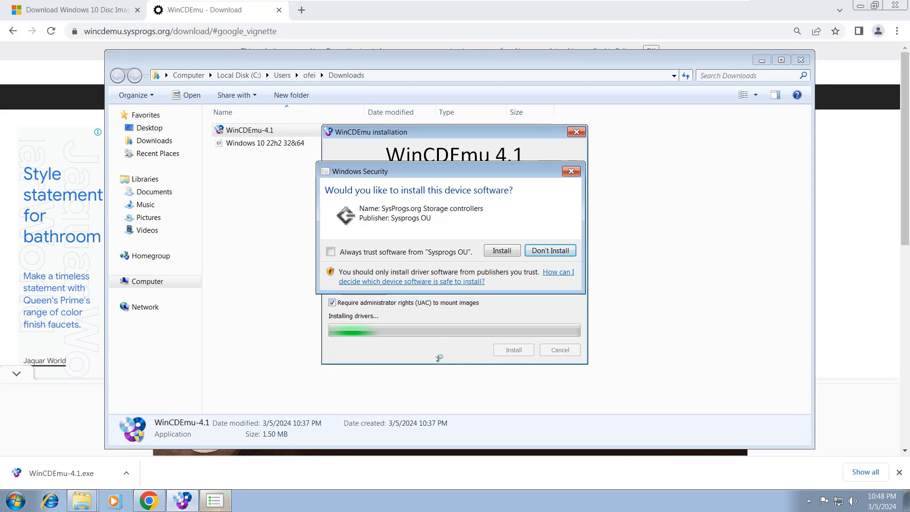
click(502, 251)
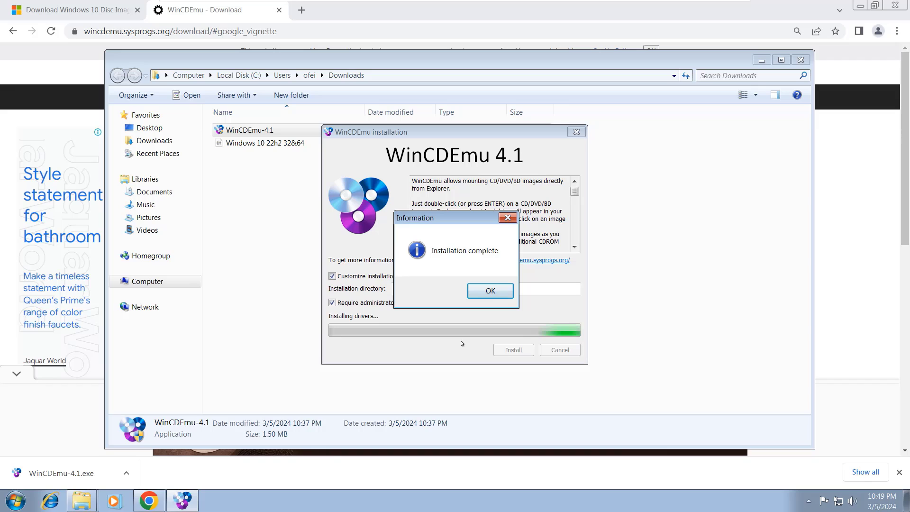
click(482, 299)
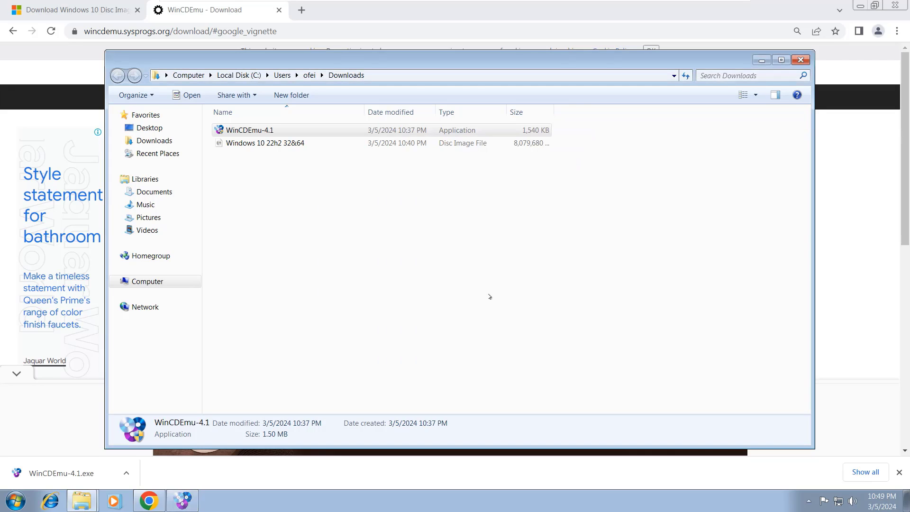
- Mount the Windows 10 22h2 32&64 image as drive V: and minimize the Downloads window
click(471, 311)
click(285, 146)
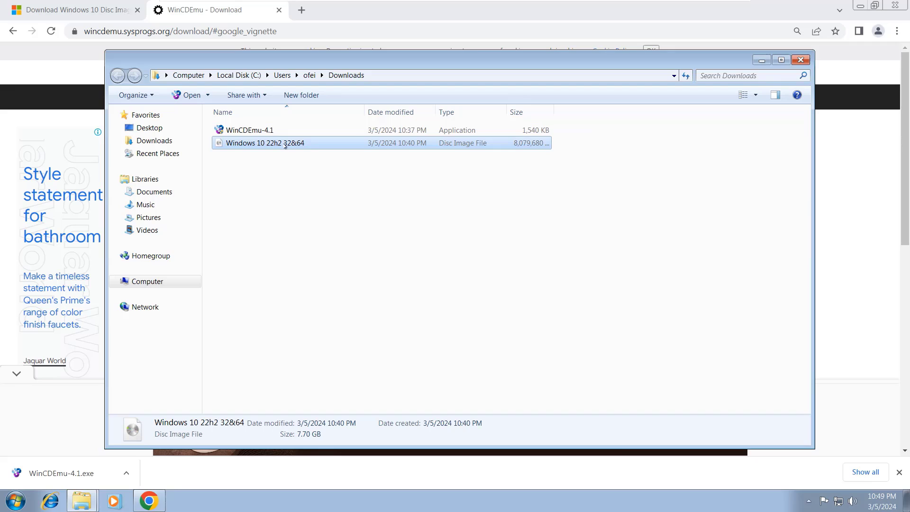
right_click(285, 145)
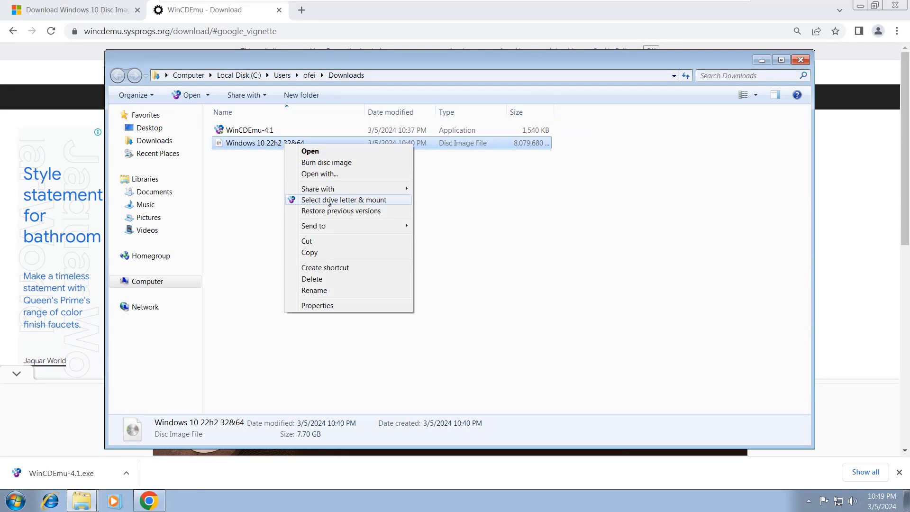
click(329, 201)
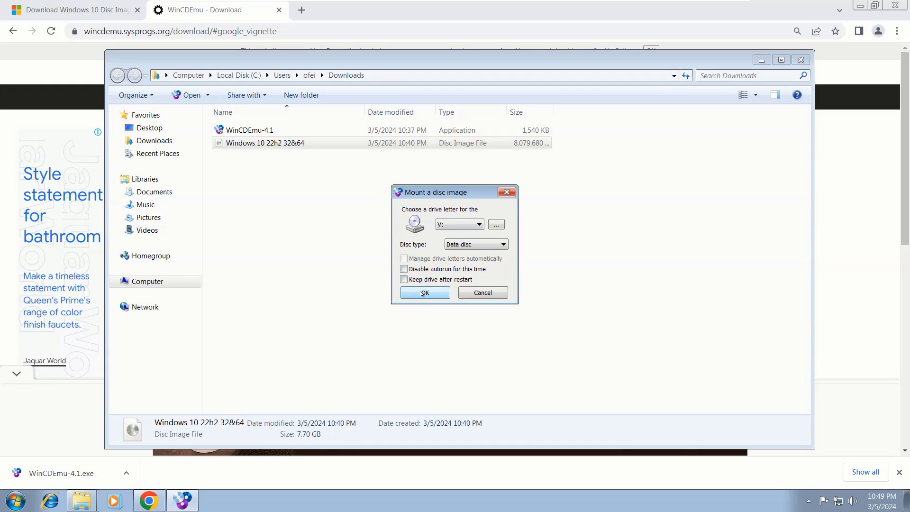
click(425, 293)
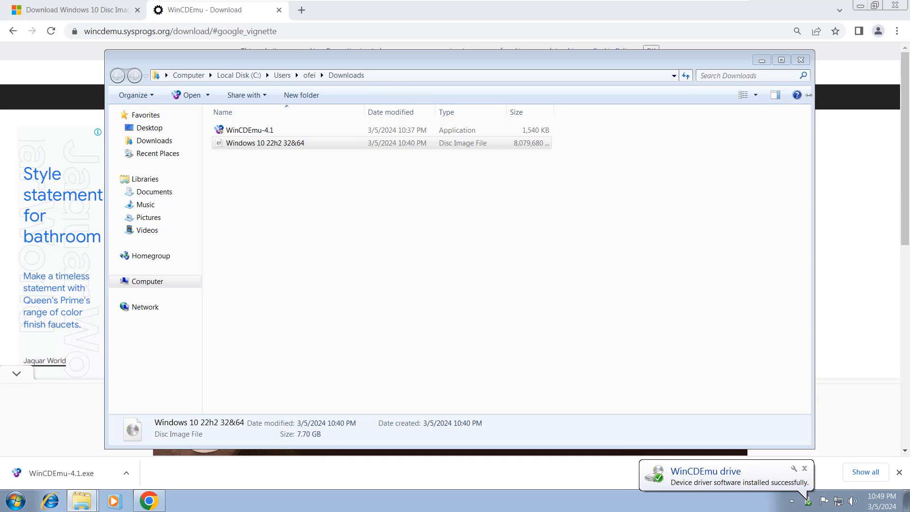
click(762, 60)
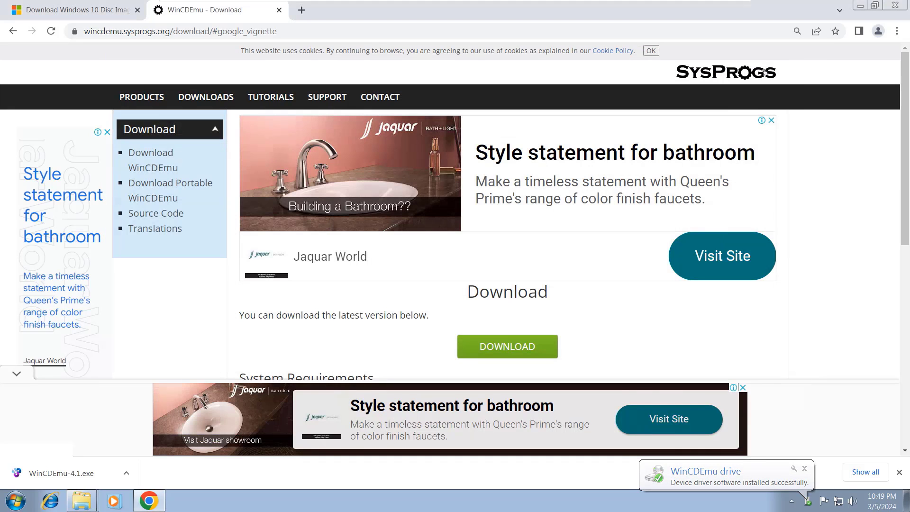
- Minimize Chrome, run setup.exe from drive V: via AutoPlay, and approve UAC
click(860, 5)
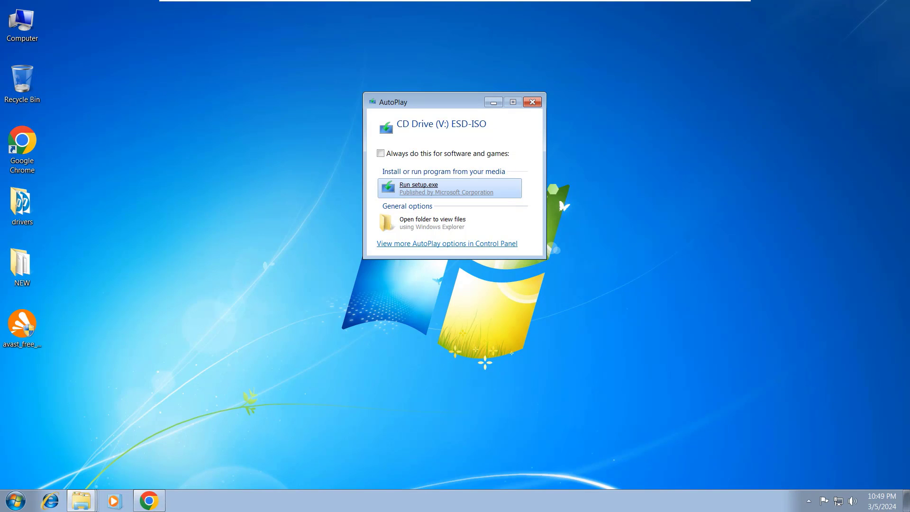
click(418, 189)
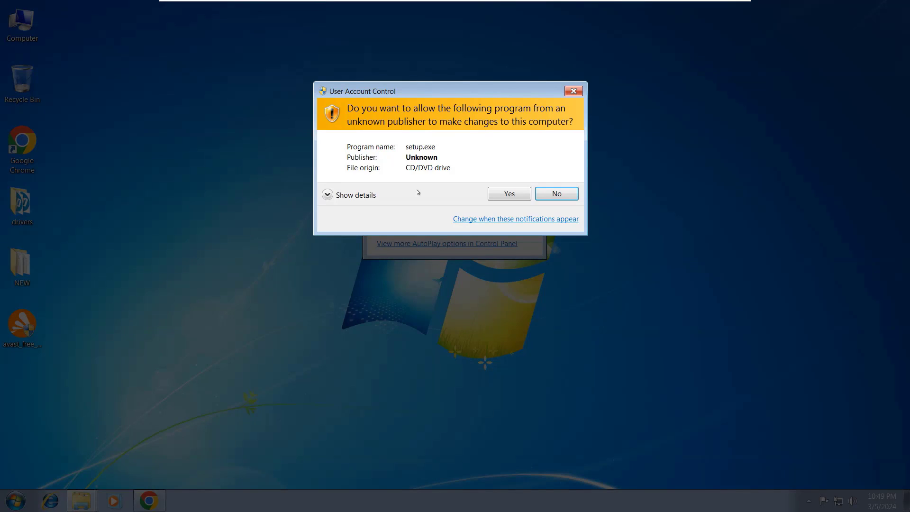
click(507, 192)
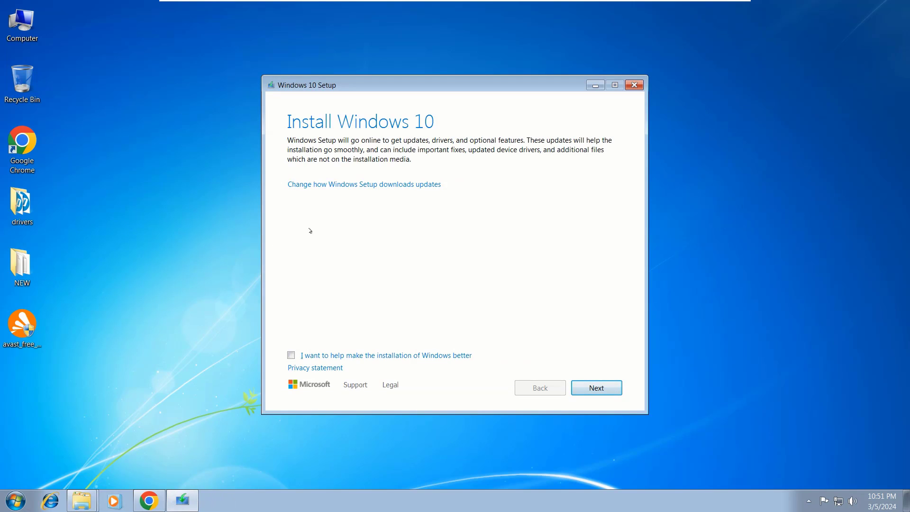
- Opt in to helping improve the Windows installation and accept the license terms
click(291, 356)
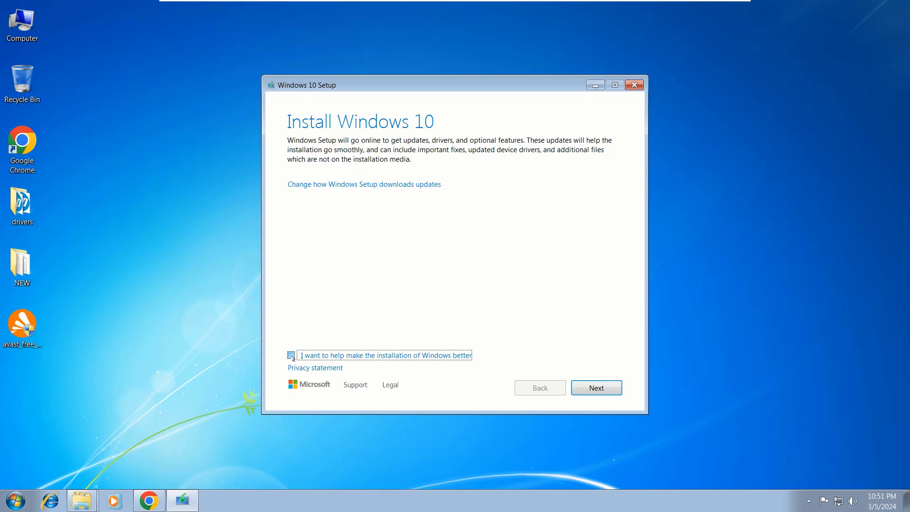
click(597, 390)
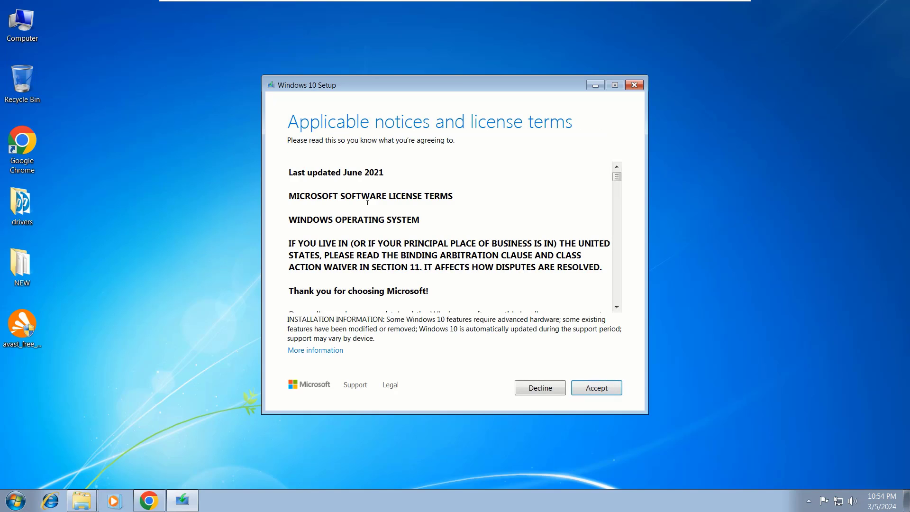
click(596, 388)
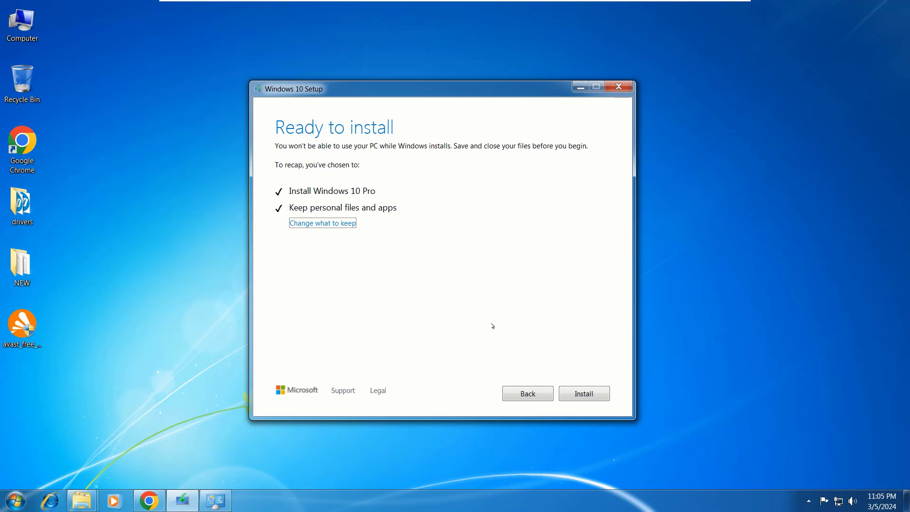
- Start the Windows 10 Pro upgrade from the Ready to install page
click(584, 394)
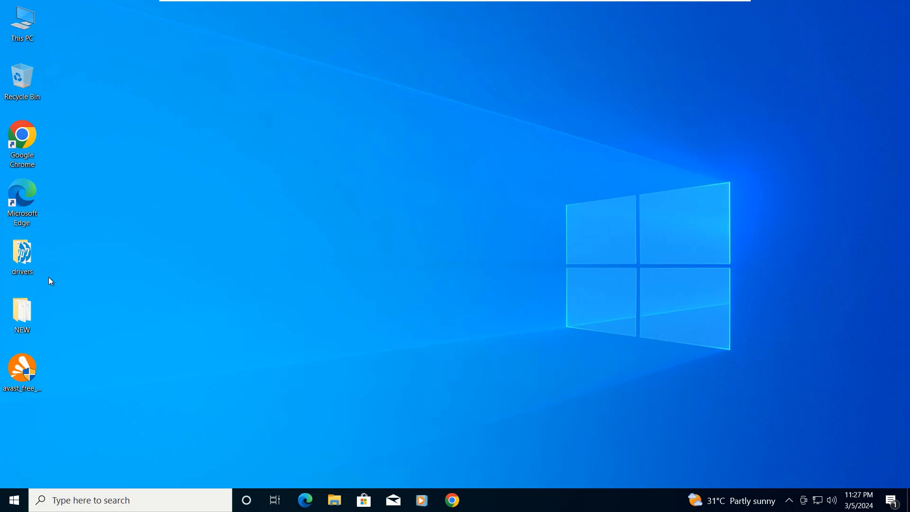
double_click(28, 253)
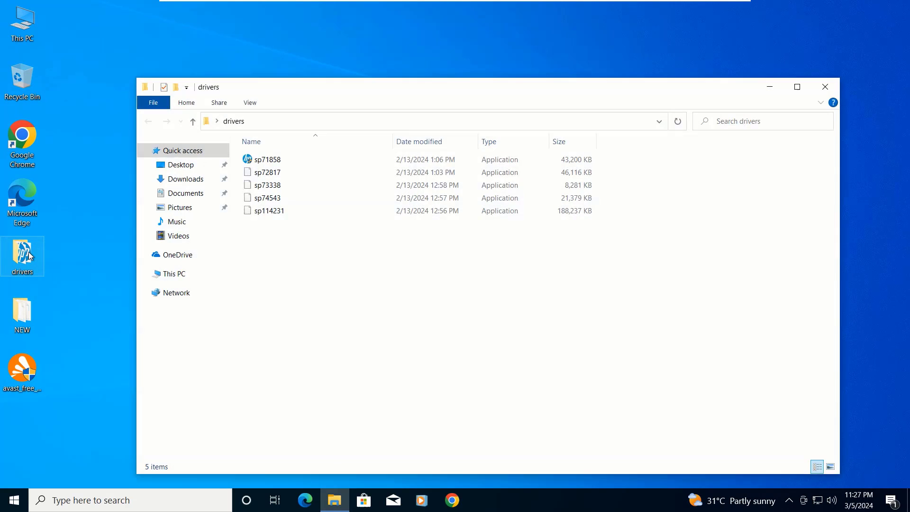
click(824, 91)
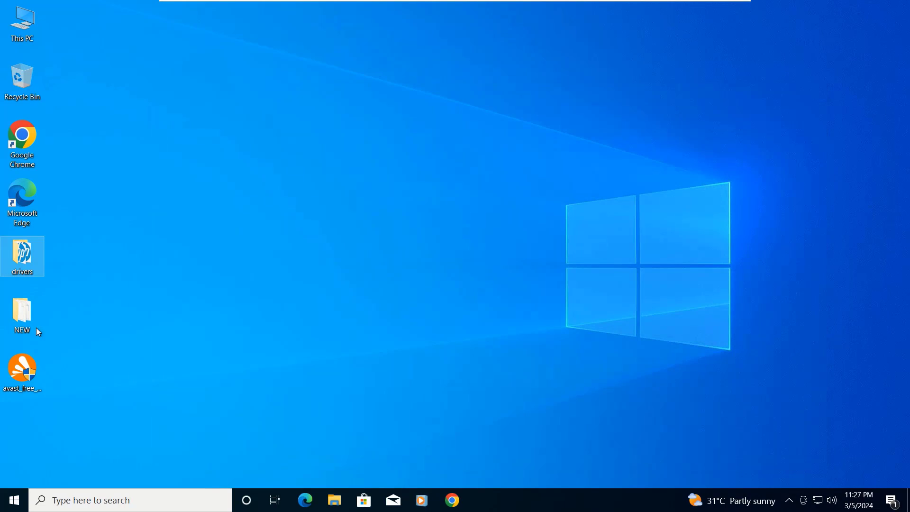
click(28, 327)
double_click(28, 327)
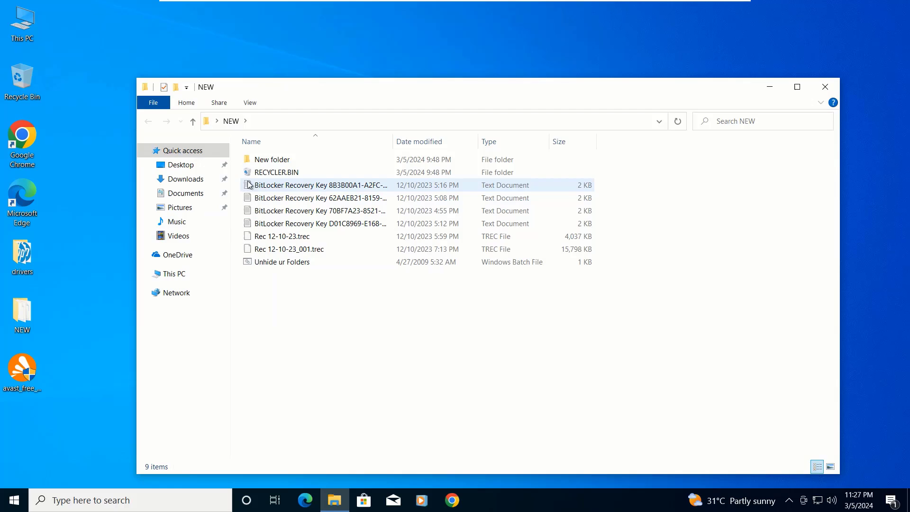
click(182, 185)
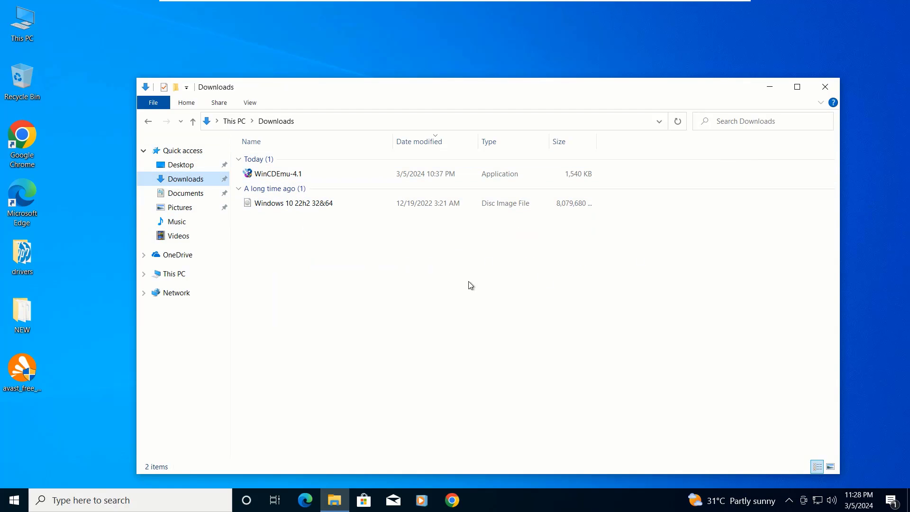
click(825, 87)
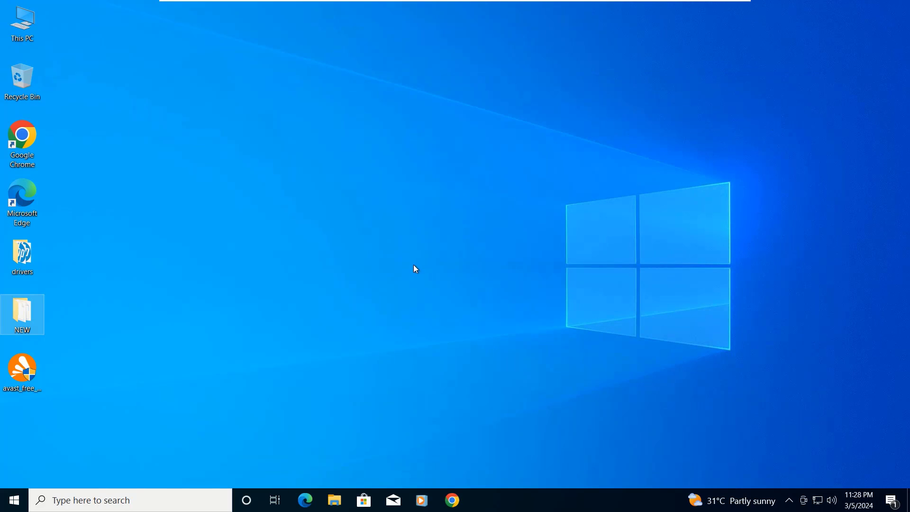